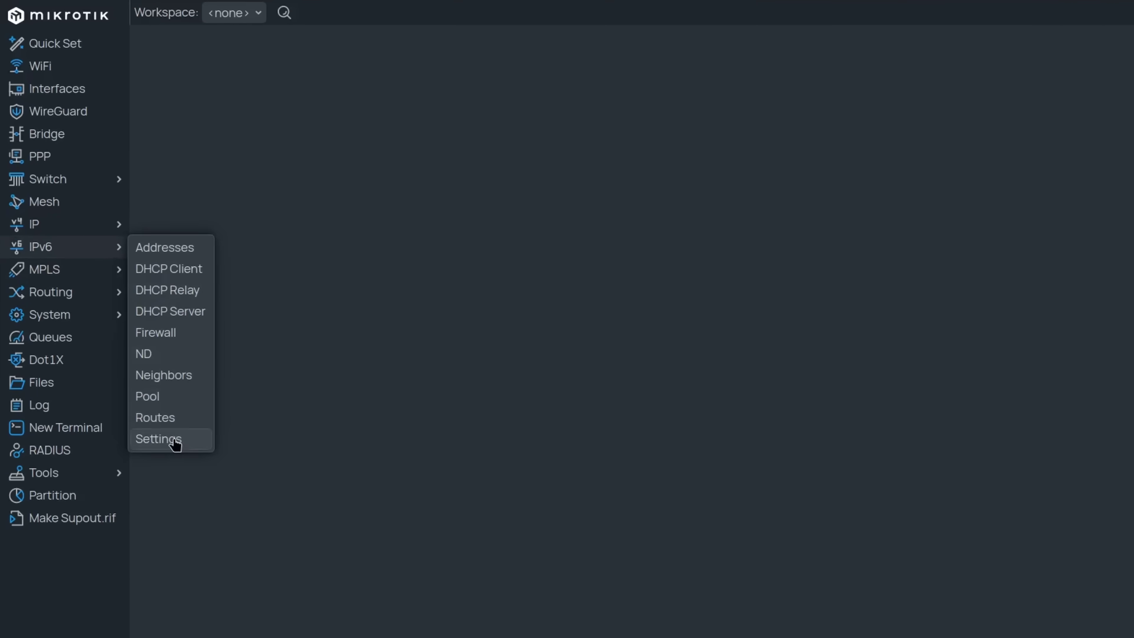
Open the IPv6 settings en route to the Package List showing routeros and wireless 7.18.
left_click(176, 443)
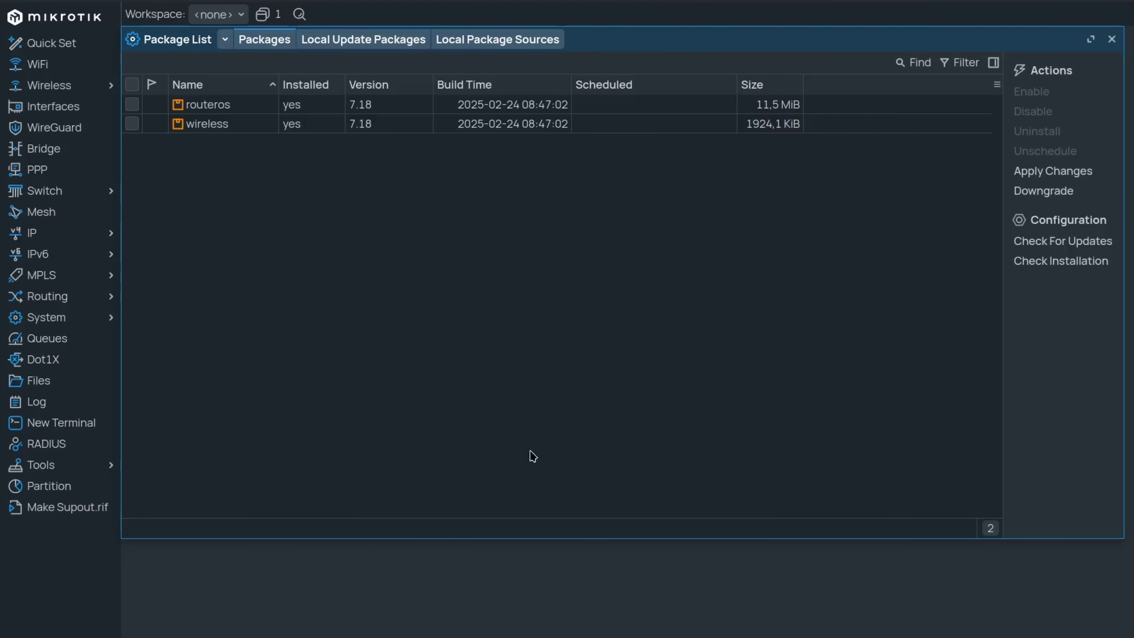
Check for updates, then enable the container package and apply changes with a reboot.
left_click(1022, 241)
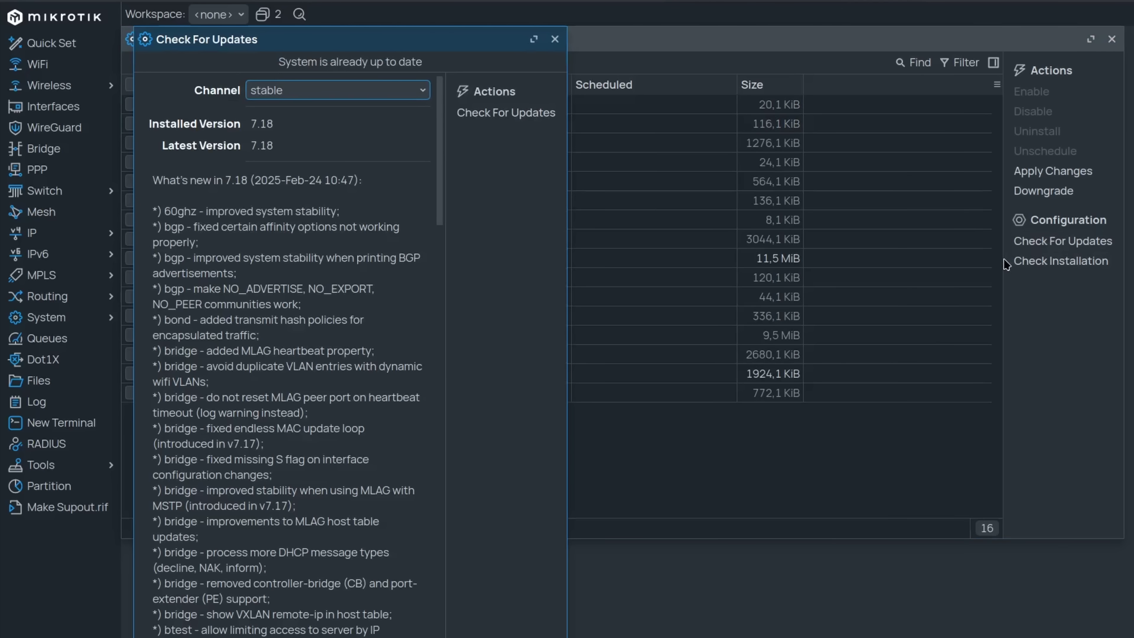
left_click(555, 39)
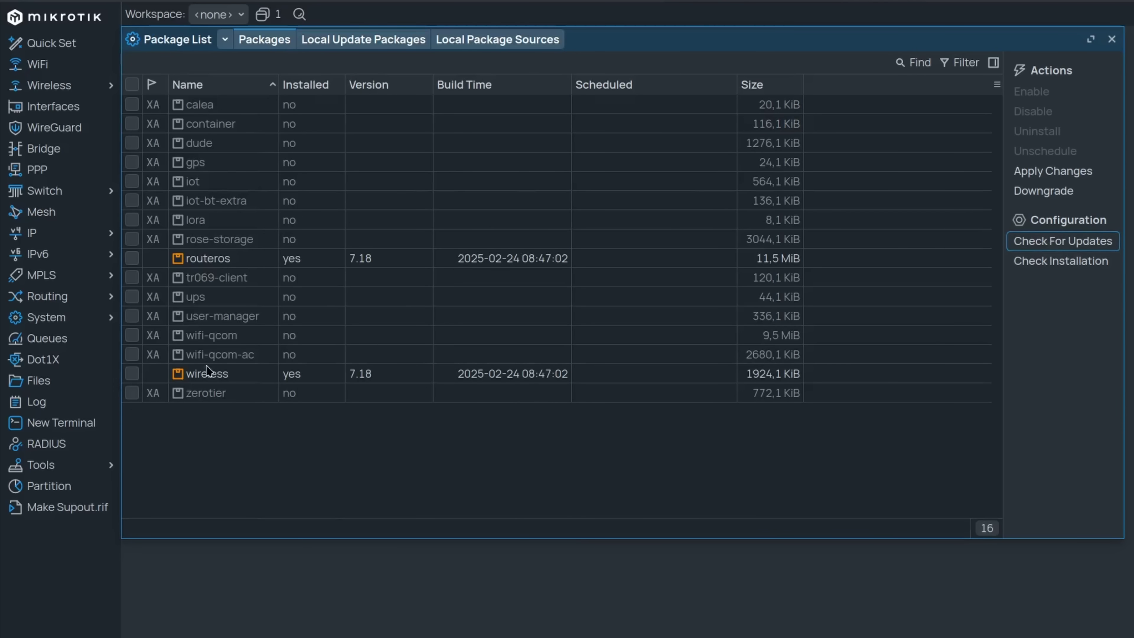
left_click(219, 127)
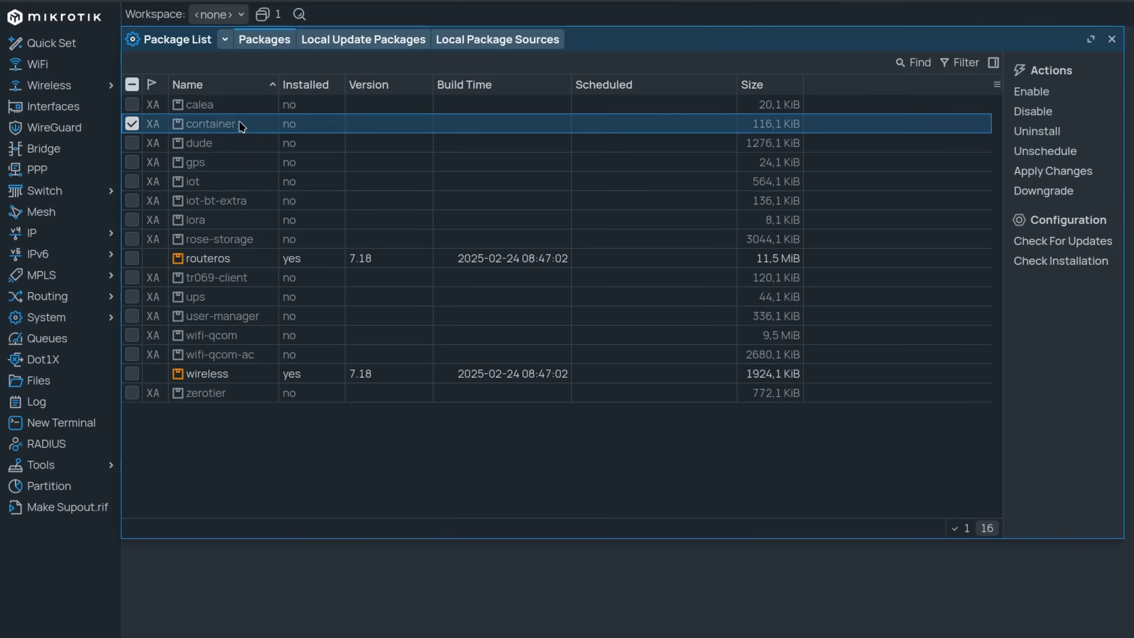
right_click(220, 128)
left_click(286, 133)
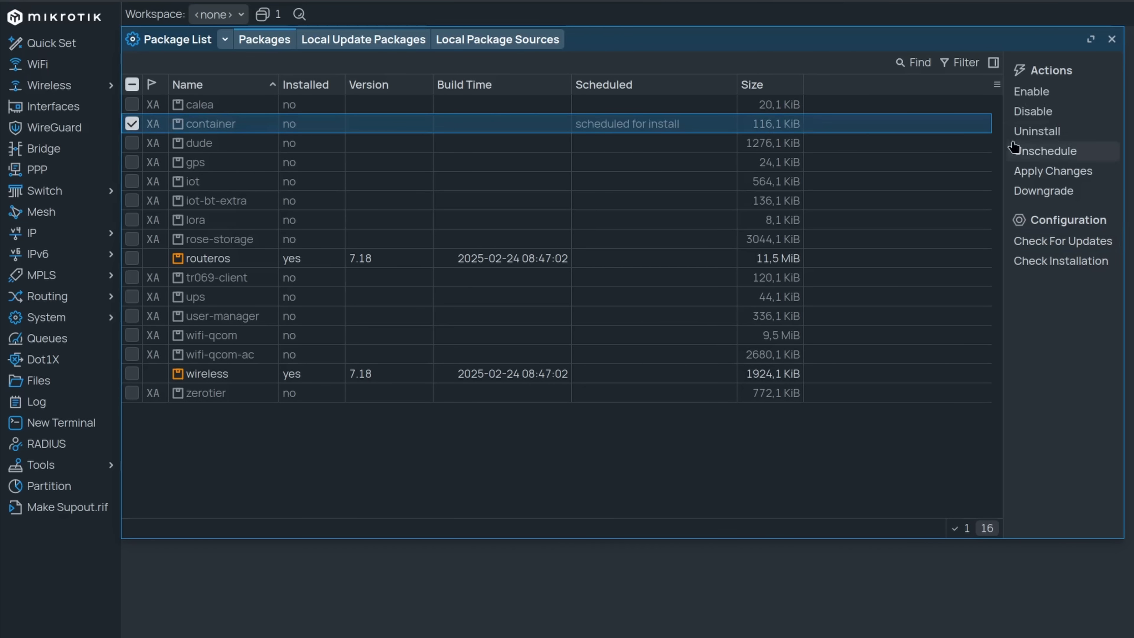
left_click(1072, 174)
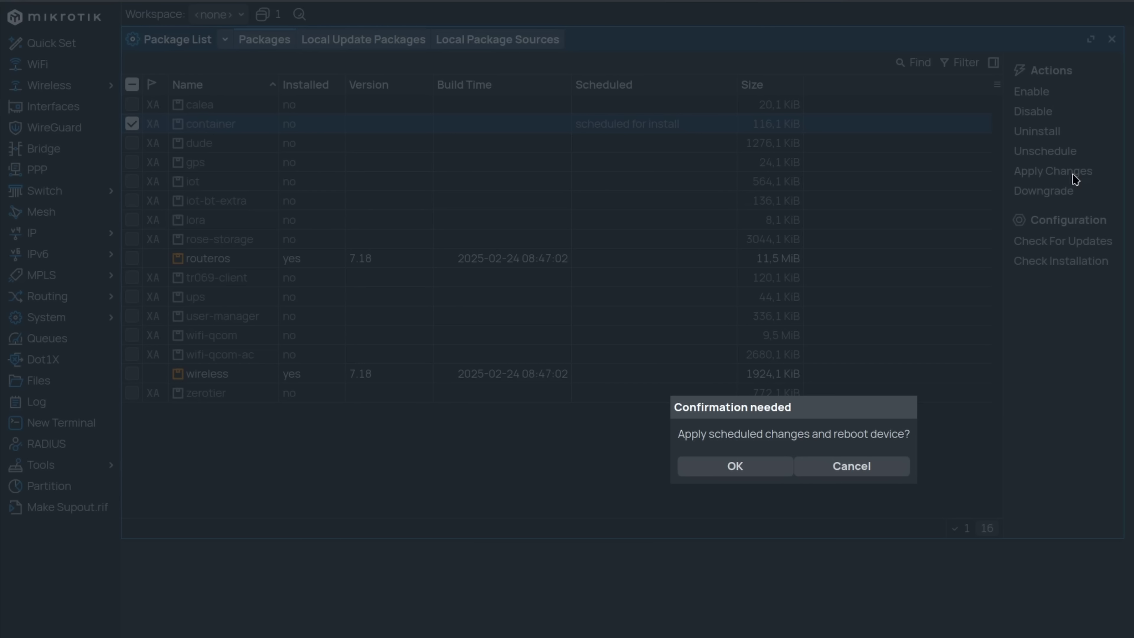
left_click(759, 467)
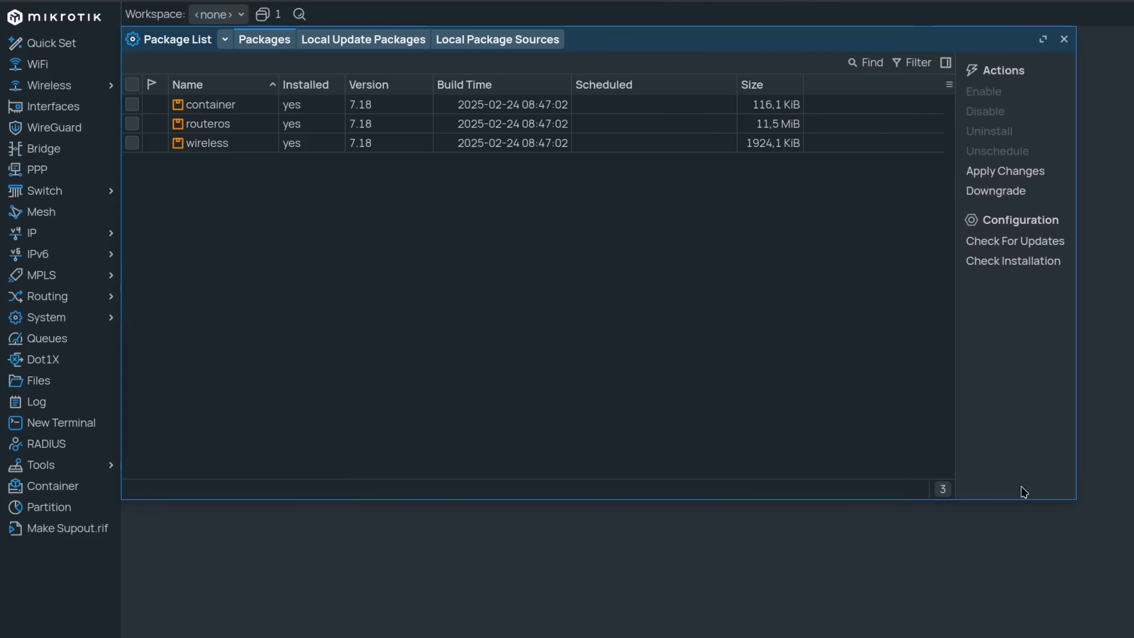
left_click(308, 105)
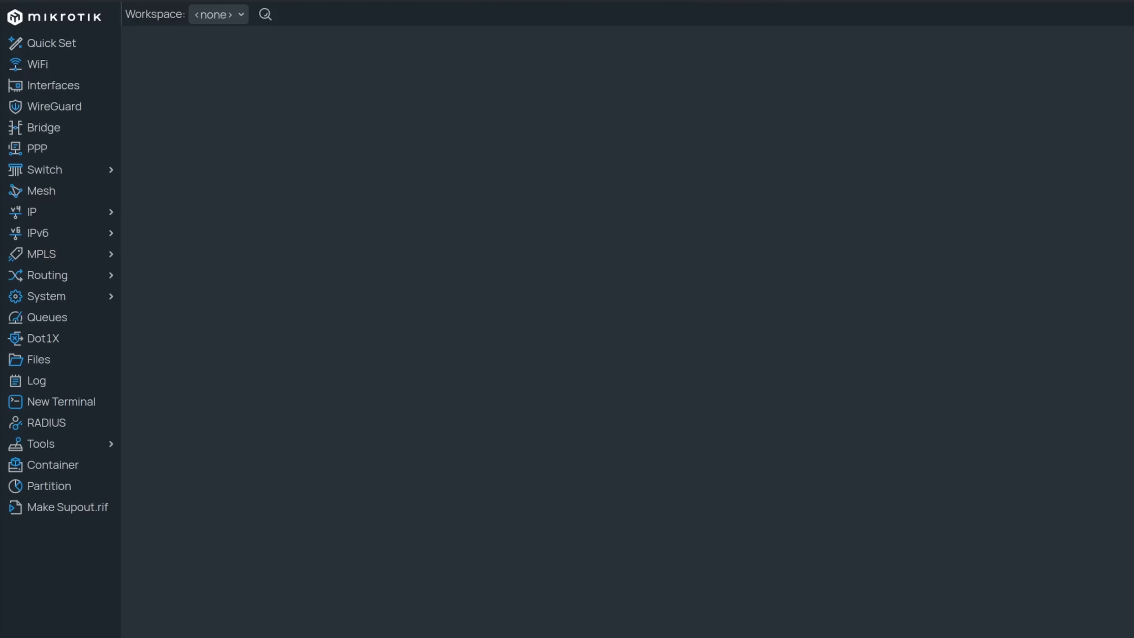
left_click(50, 467)
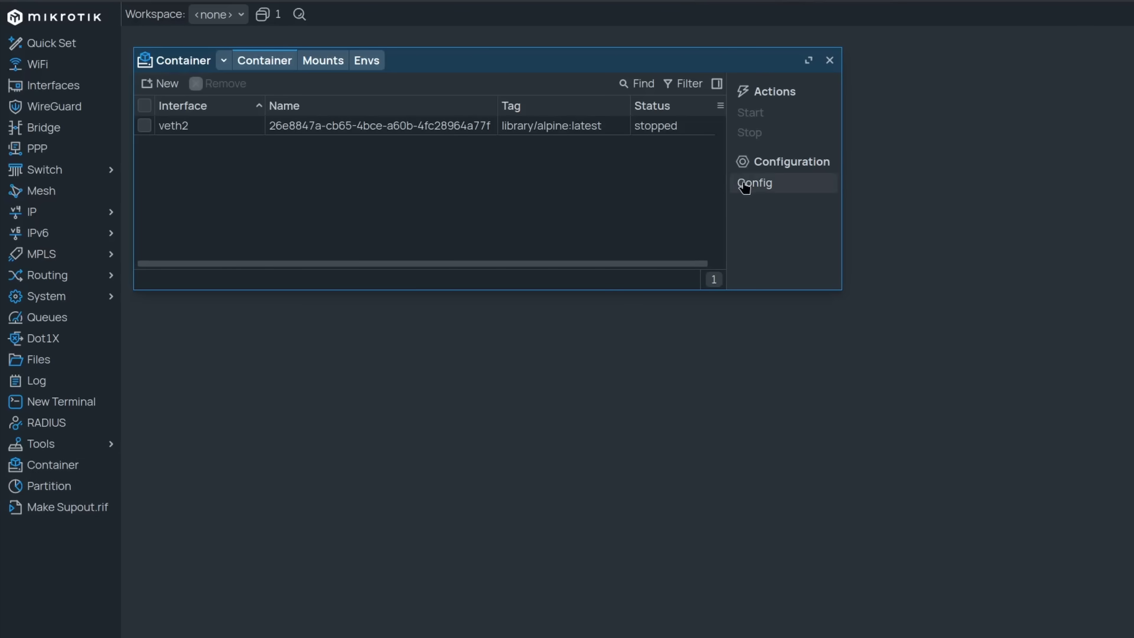
left_click(754, 183)
left_click(330, 365)
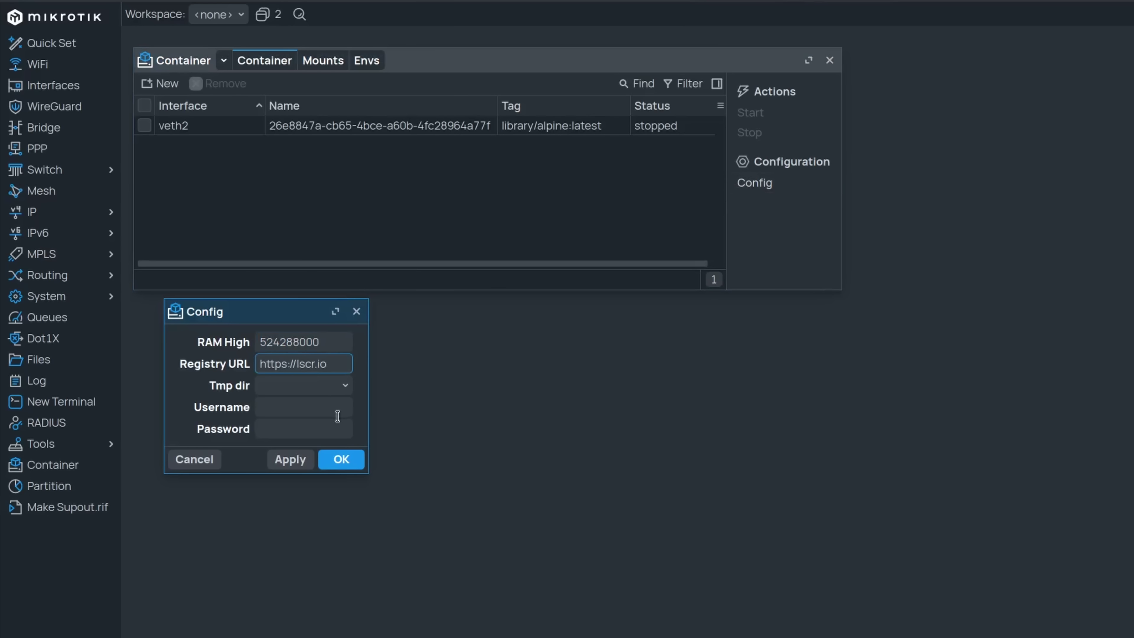
Close the container config and start a new container with remote image hub.docker.com/pihole/pihole:latest.
left_click(342, 459)
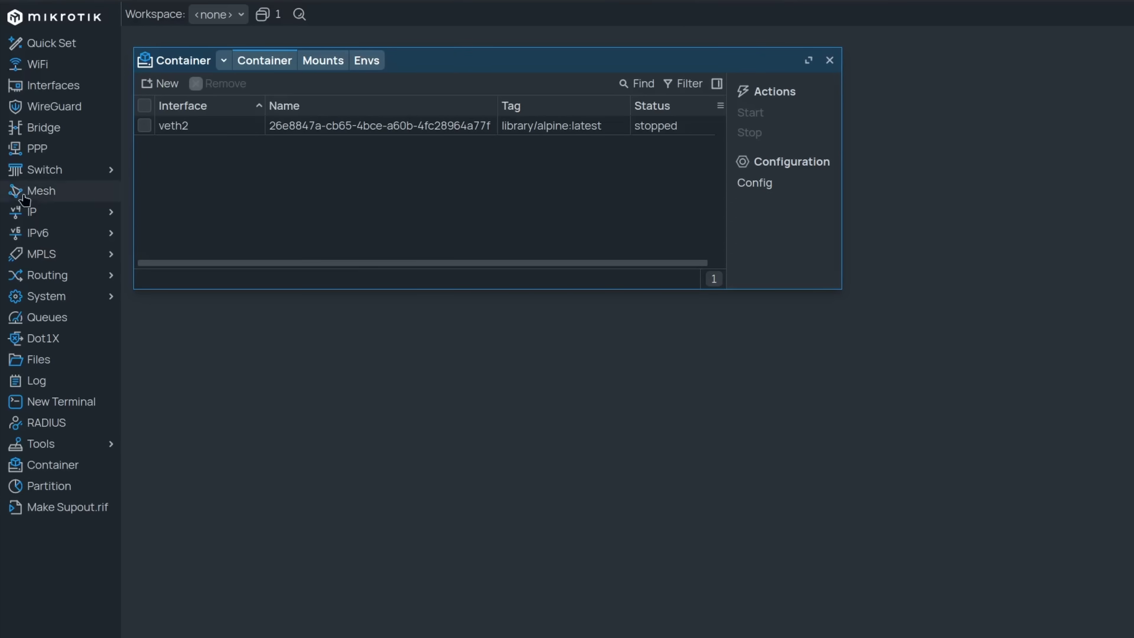
left_click(155, 85)
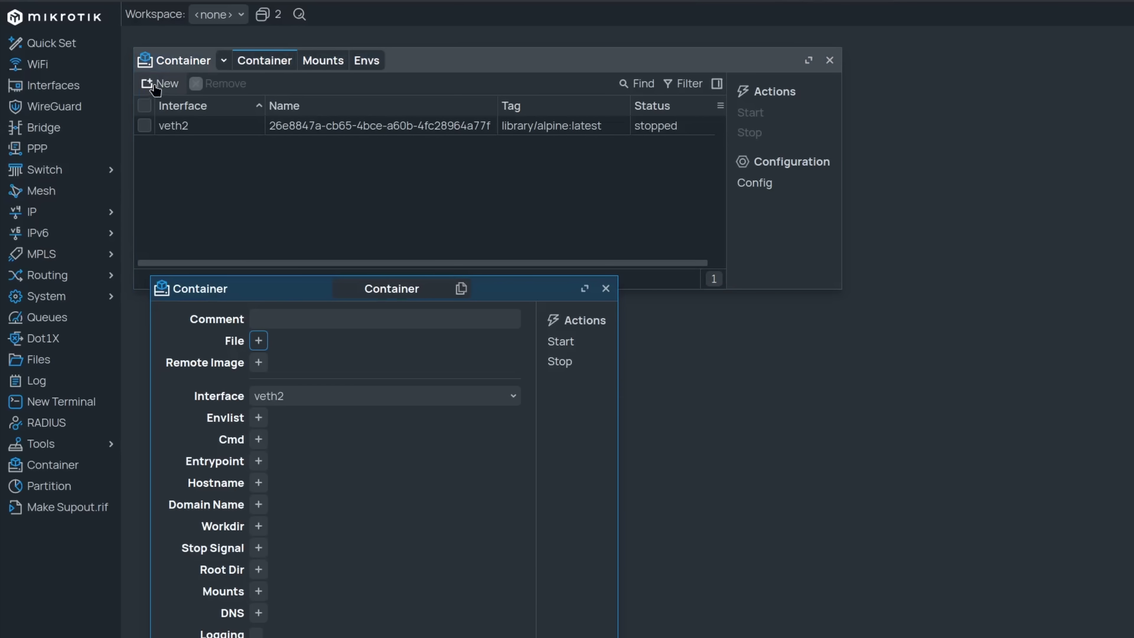
left_click(263, 362)
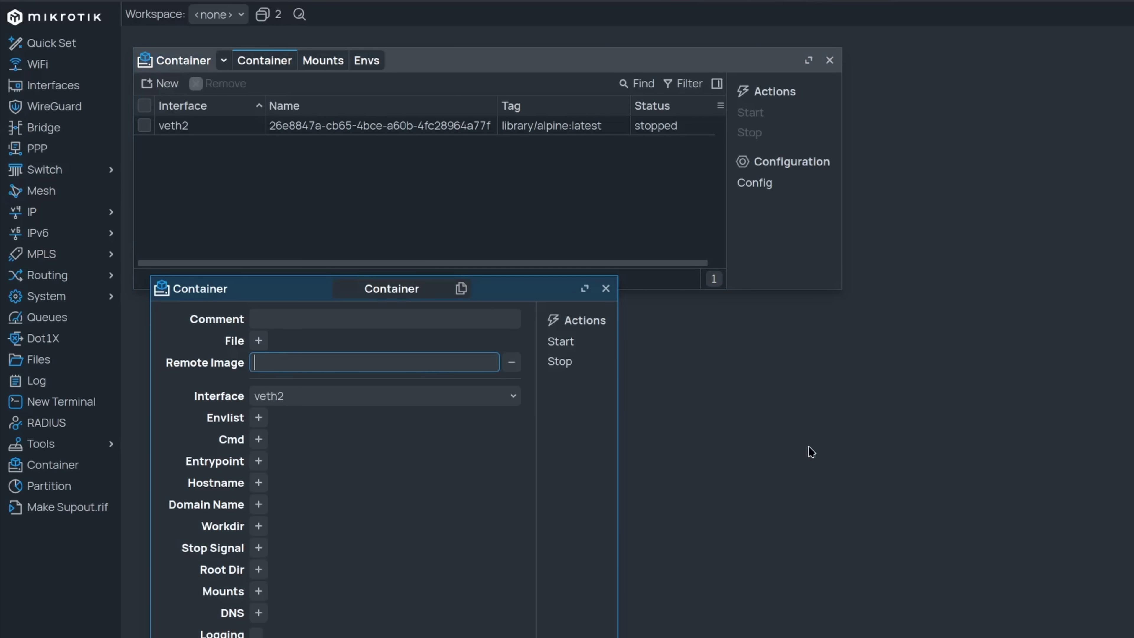
type("hub.docker")
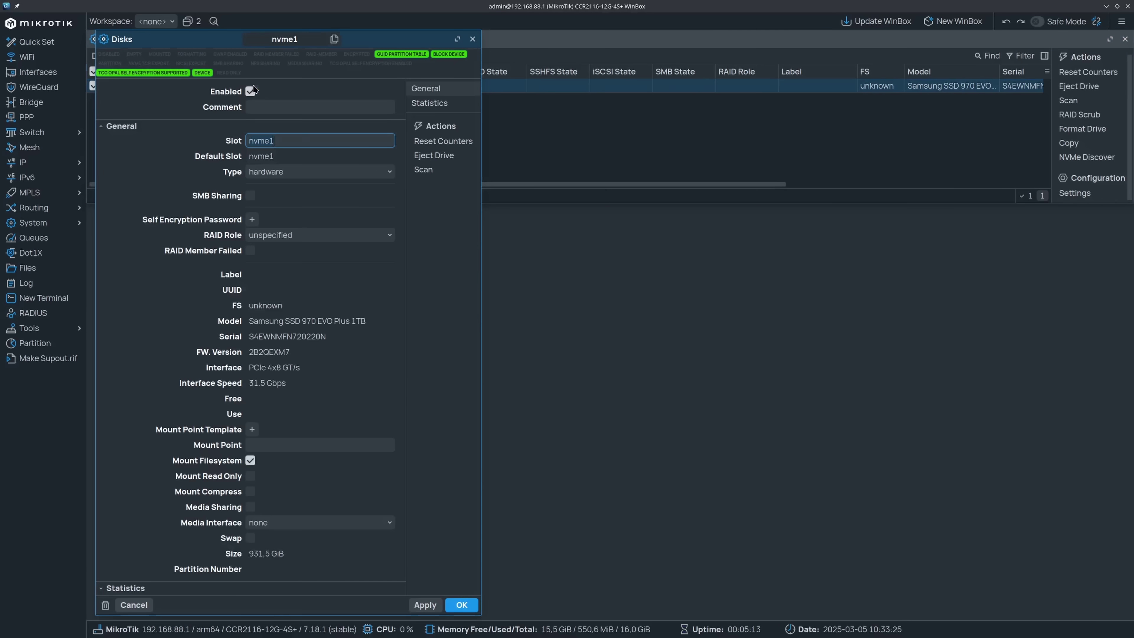
Enable Swap on the nvme1 Samsung SSD 970 EVO Plus disk.
left_click(250, 538)
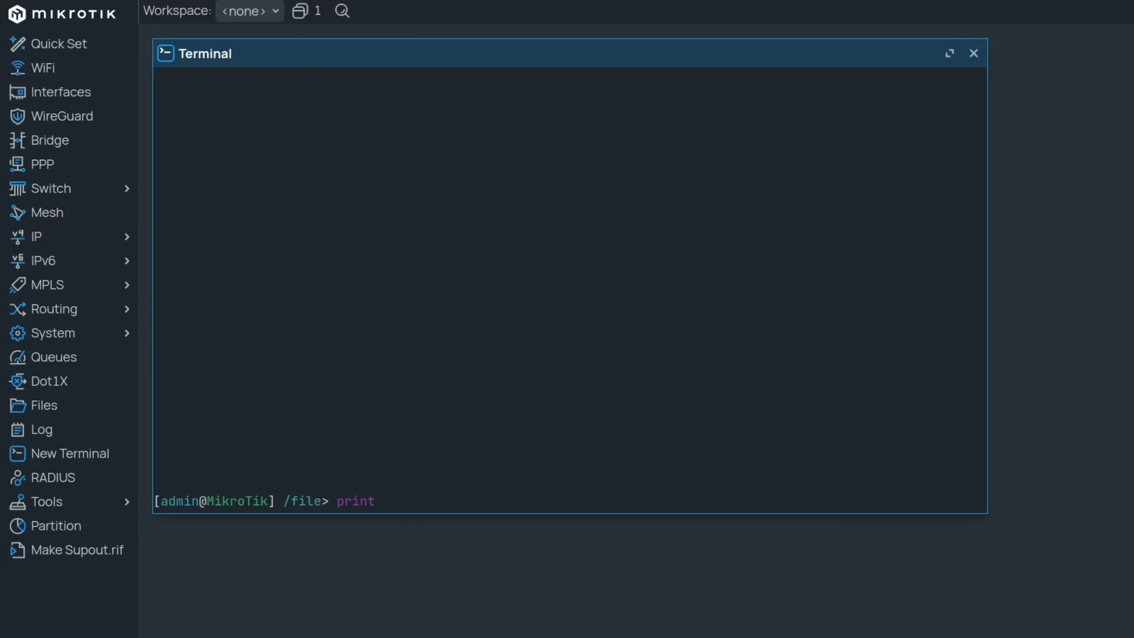
List dir1's files with /file print, then recursively, then with relative paths.
key("Tab")
key("Tab")
type("dir")
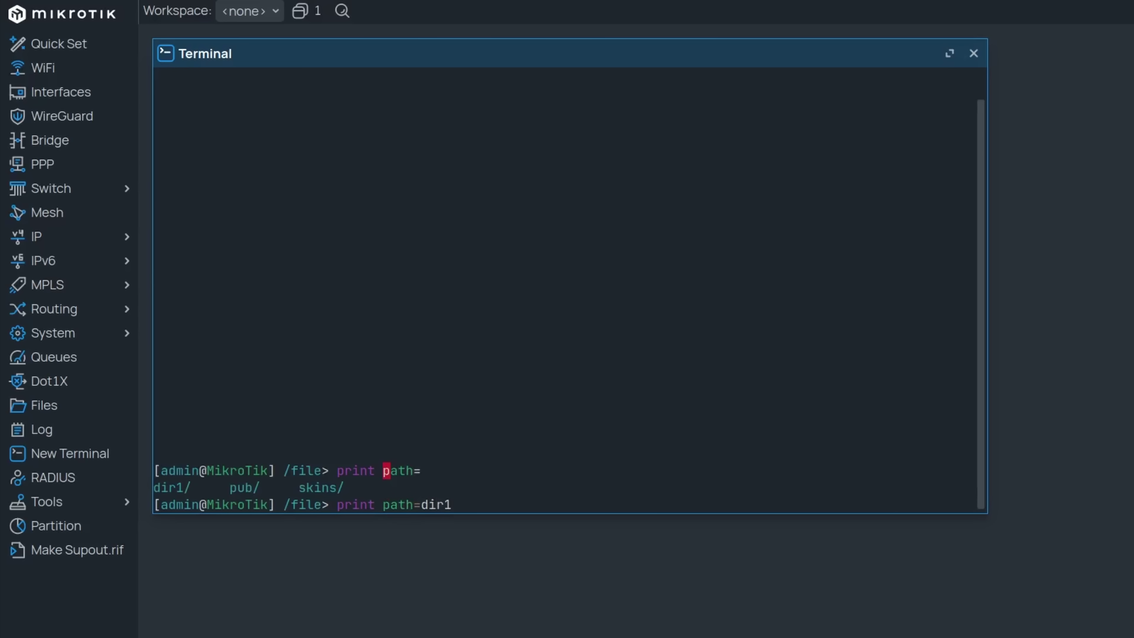
type("1")
key("Return")
key("Up")
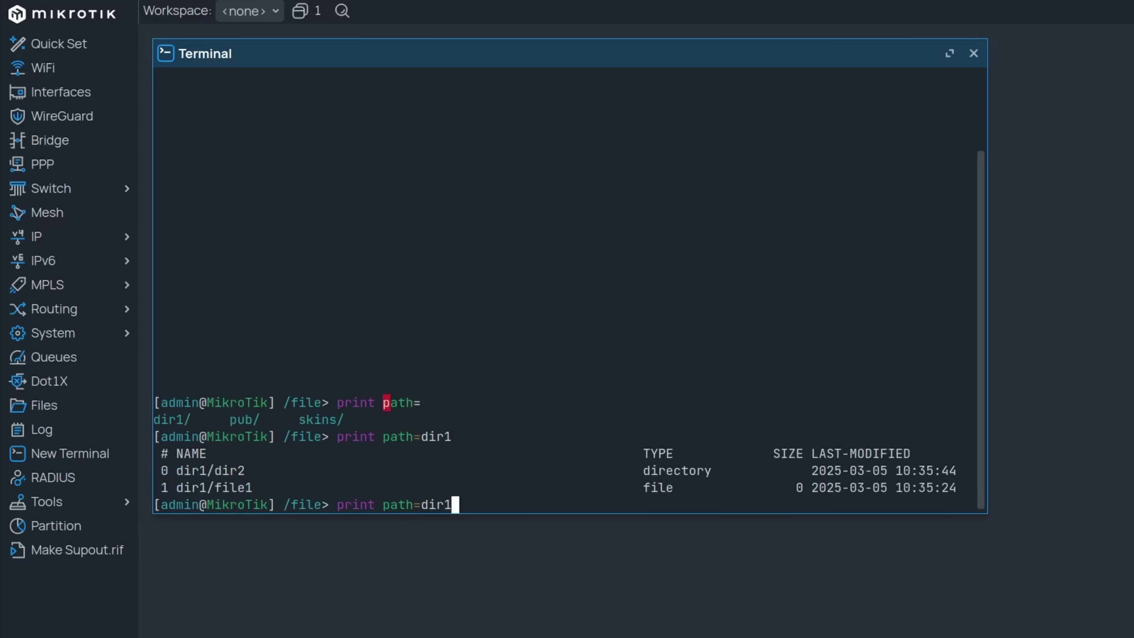
type("recursive")
key("Return")
key("Up")
type("rela")
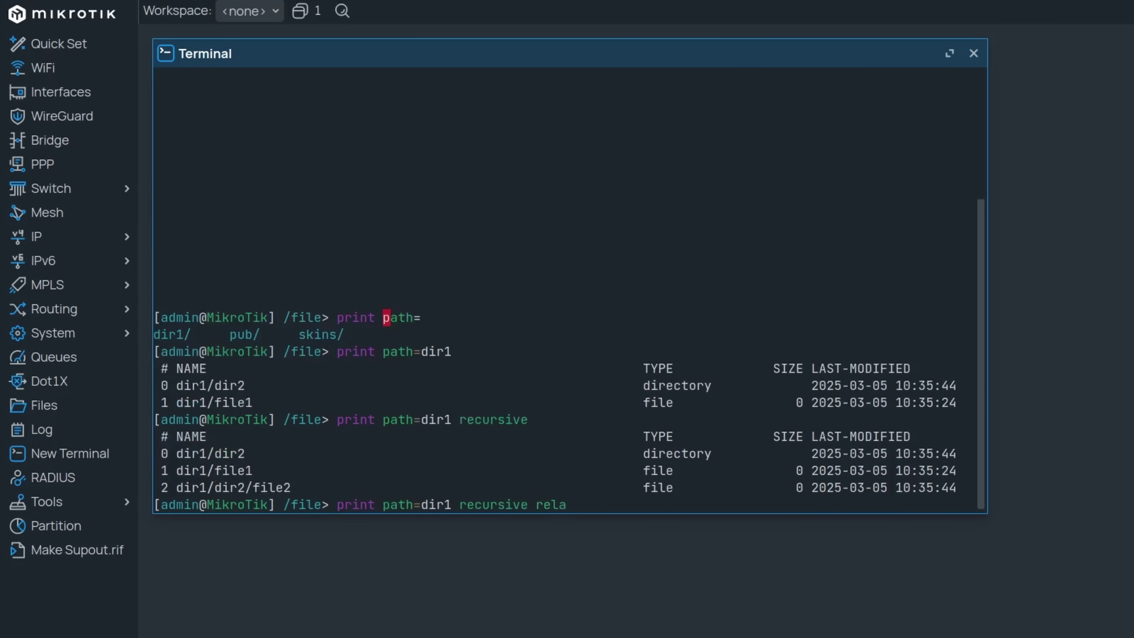
type("tive")
key("Return")
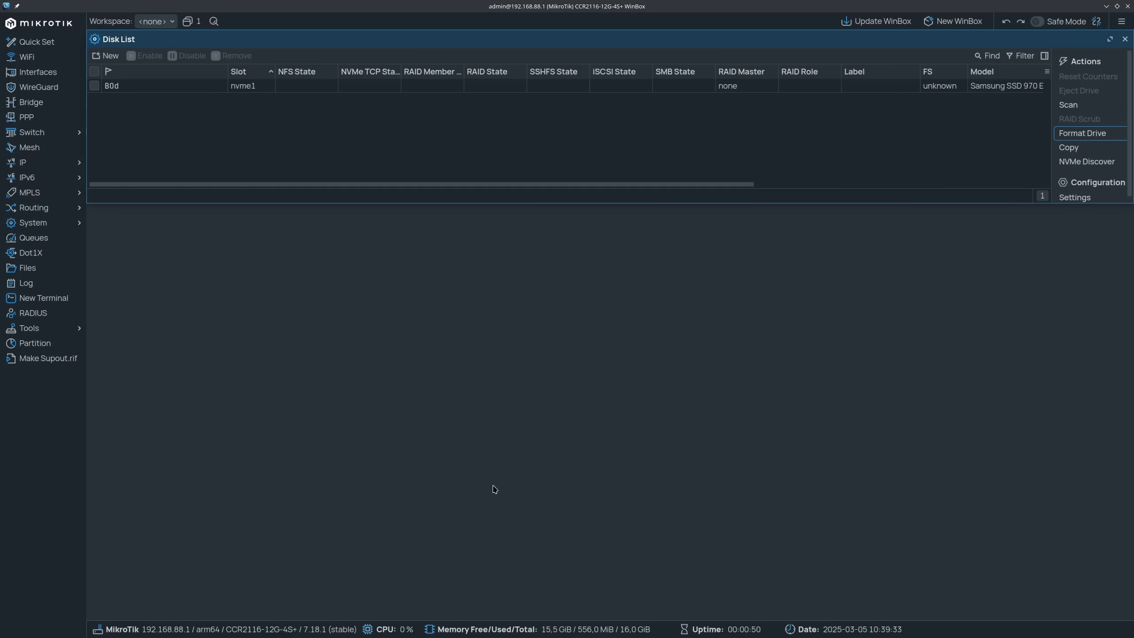
Format the nvme1 drive with the btrfs file system.
left_click(1085, 134)
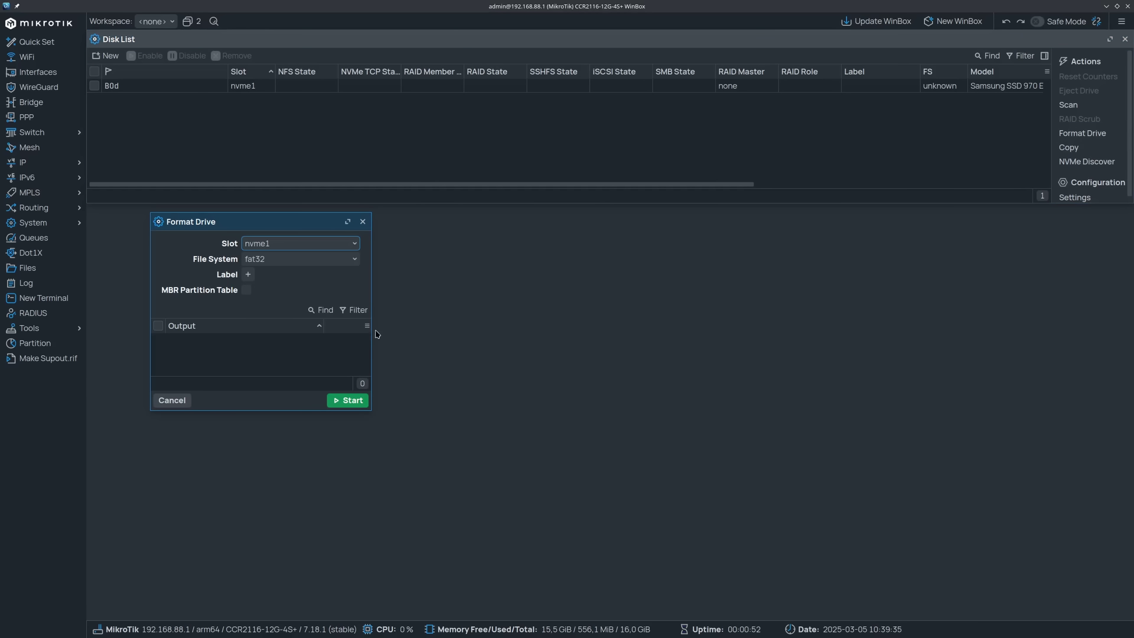
left_click(289, 263)
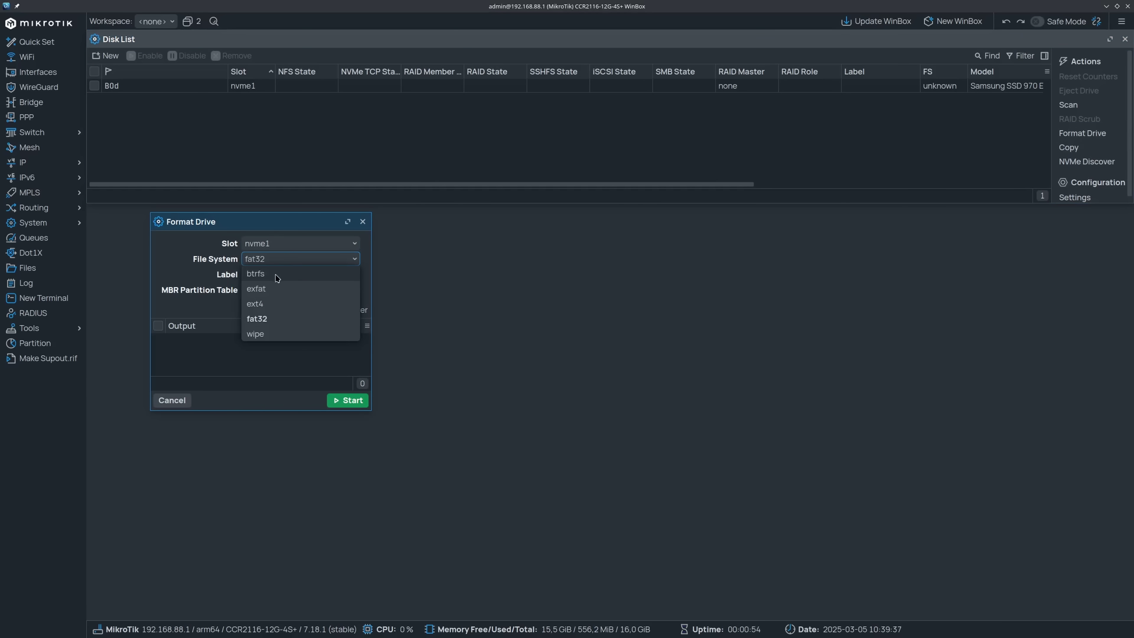
left_click(277, 276)
left_click(343, 401)
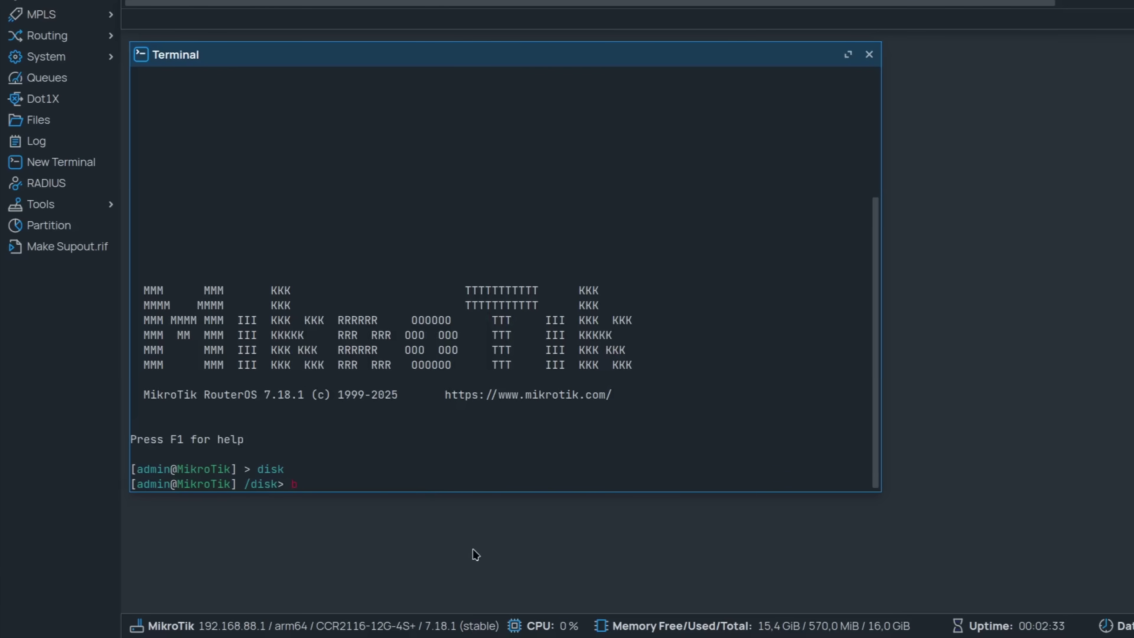
Enter /disk/btrfs/filesystem, print the filesystem table and list its commands.
type("btrfs/")
key("Return")
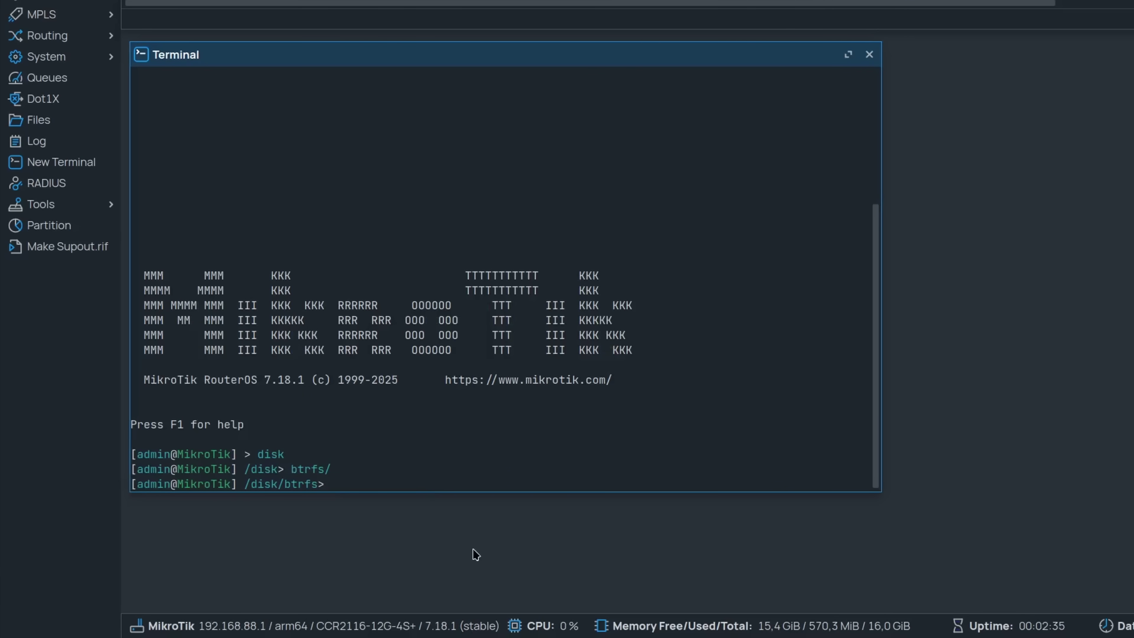
key("Tab")
key("Tab")
type("fi")
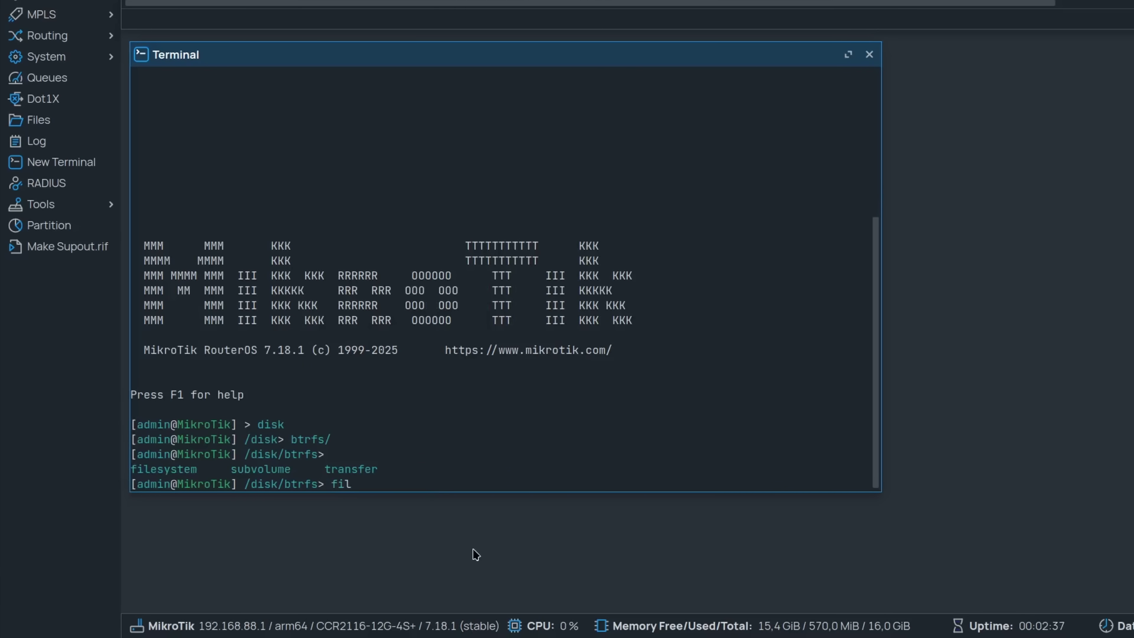
key("Tab")
key("Return")
type("print")
key("Return")
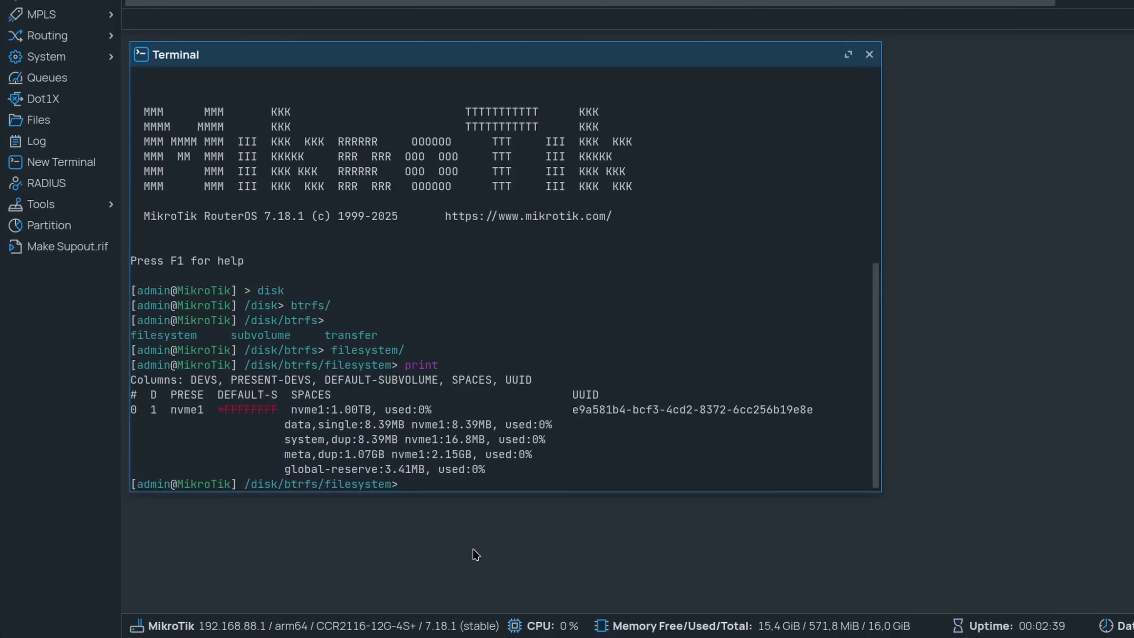
key("Tab")
key("Tab")
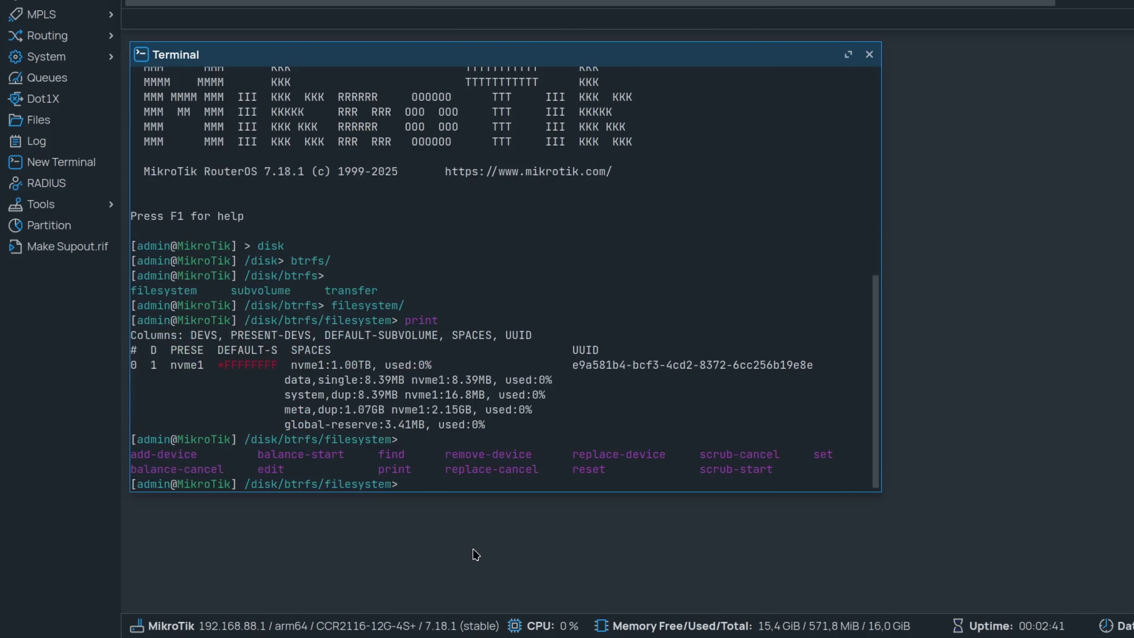
Return to the btrfs menu and list the subvolume and transfer commands.
type("..")
key("Return")
key("Tab")
key("Tab")
type("sub")
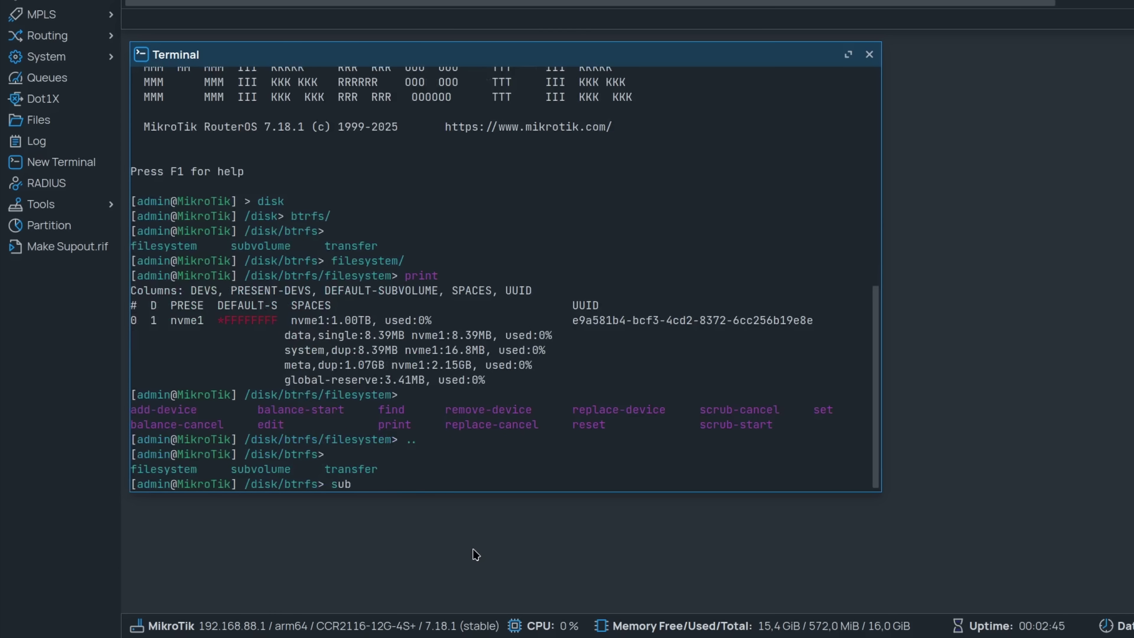
key("Tab")
key("Tab")
key("Tab")
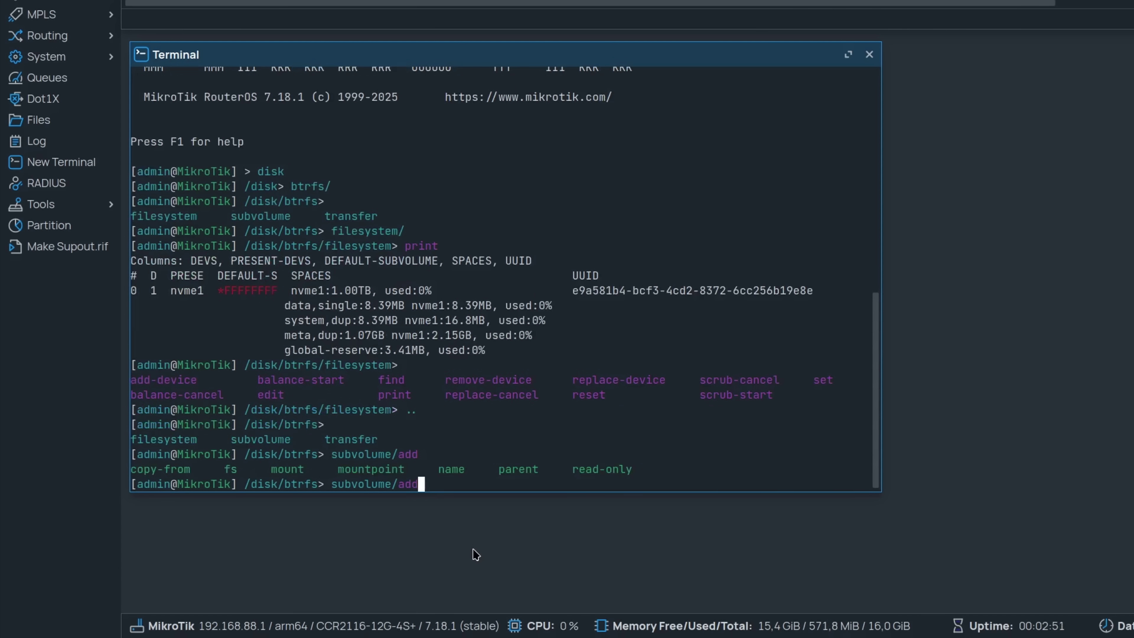
key("BackSpace")
key("BackSpace")
key("BackSpace")
key("BackSpace")
key("BackSpace")
key("BackSpace")
key("BackSpace")
key("BackSpace")
key("BackSpace")
key("BackSpace")
key("BackSpace")
key("BackSpace")
key("BackSpace")
type("transfer/")
key("Tab")
key("Tab")
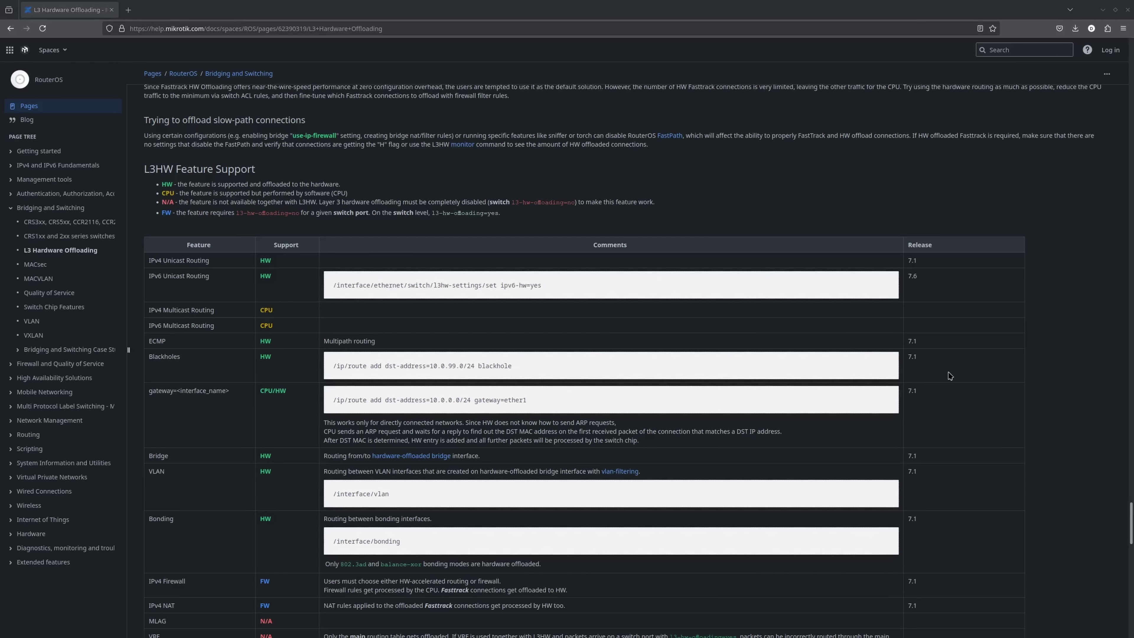
Scroll the L3 Hardware Offloading help page down to the device support tables.
left_click_drag(1131, 515, 1132, 618)
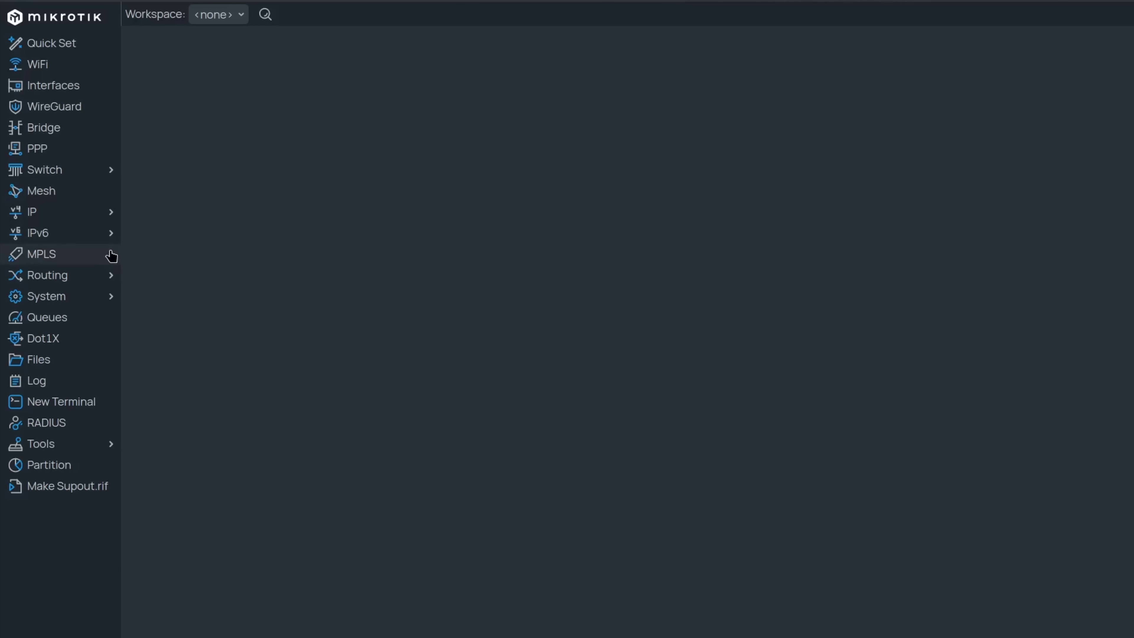
Open Switch > L3HW settings, expand Advanced and Monitor, and scroll through the zero counters.
mouse_move(83, 177)
left_click(159, 175)
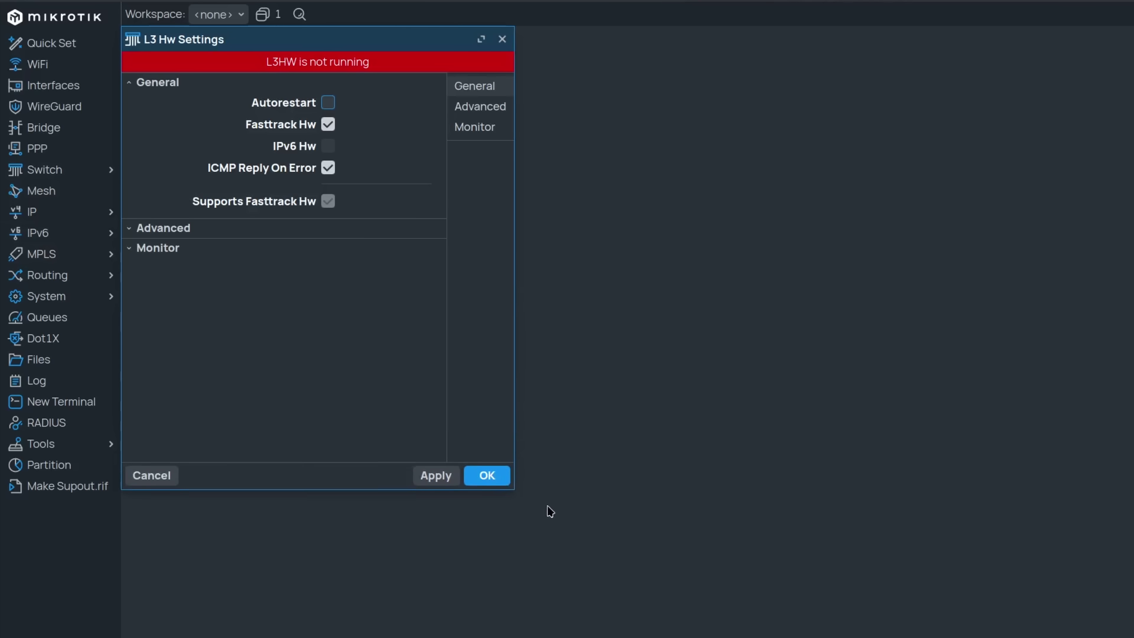
left_click(223, 229)
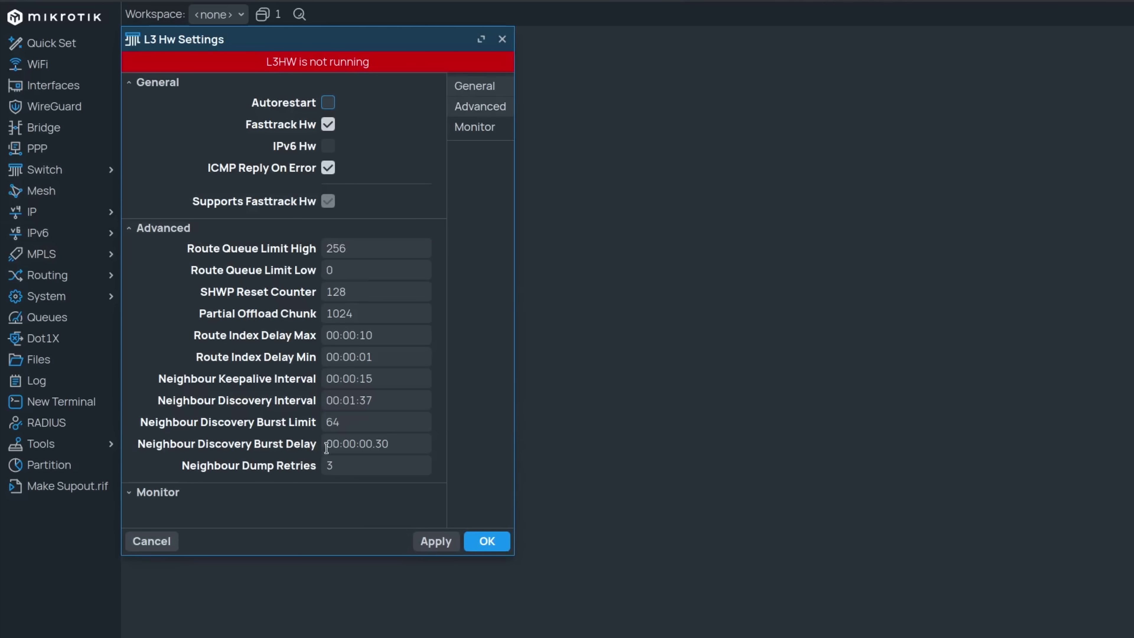
left_click(243, 493)
scroll(366, 304, "down", 6)
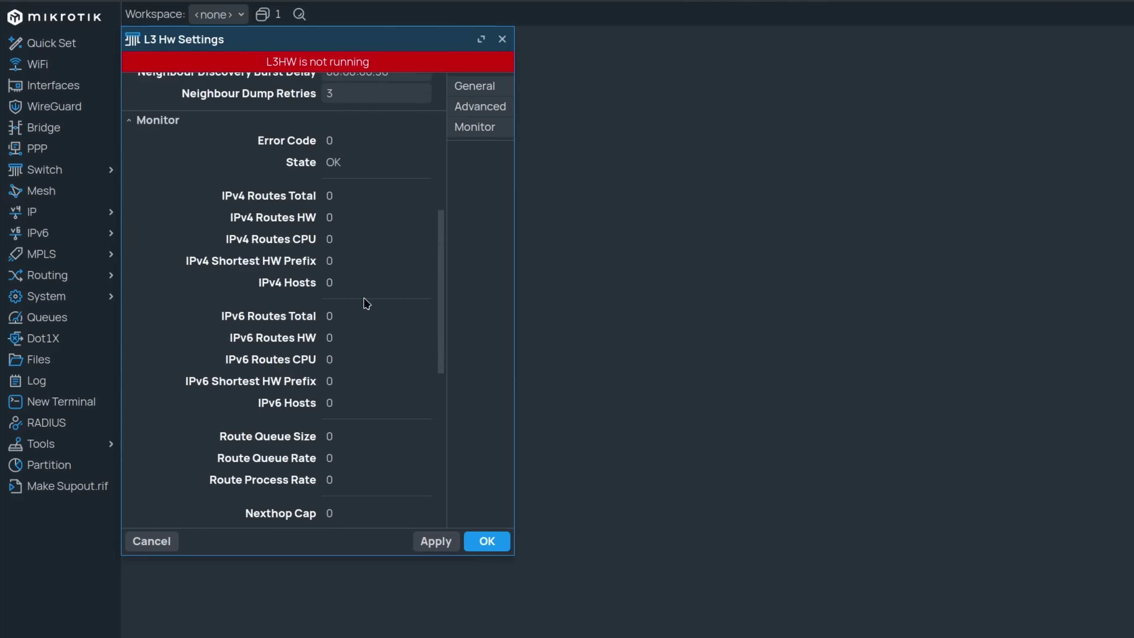
scroll(366, 304, "down", 8)
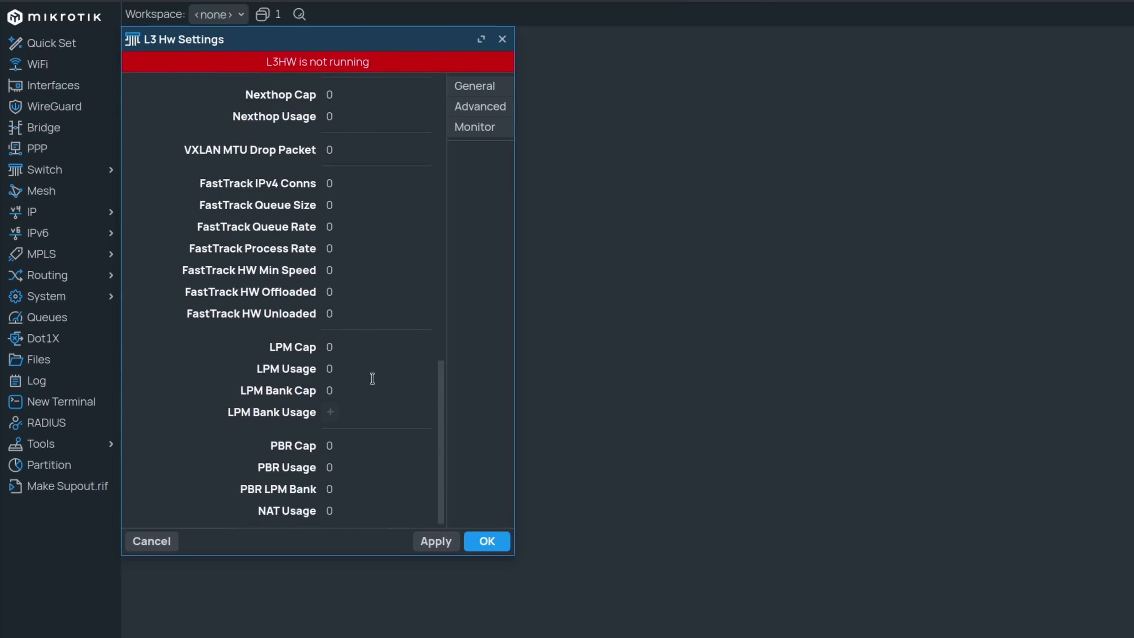